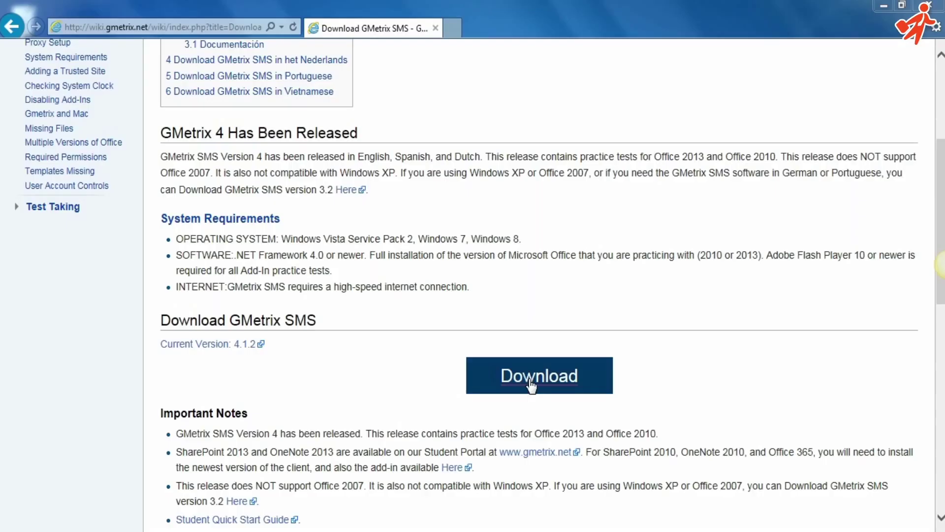
Download and run the GMetrix SMS 4.1 installer and accept its licence agreement
{"action": "left_click", "coordinate": [531, 387]}
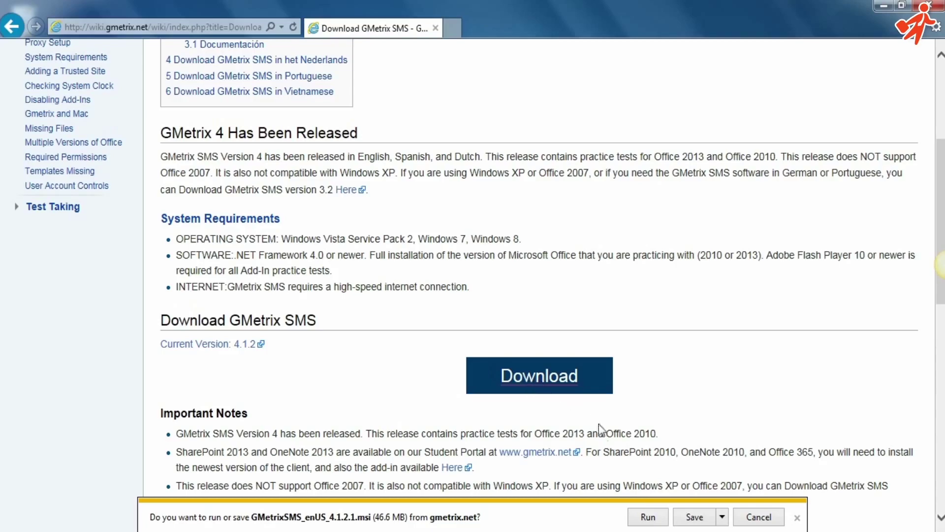
{"action": "left_click", "coordinate": [647, 517]}
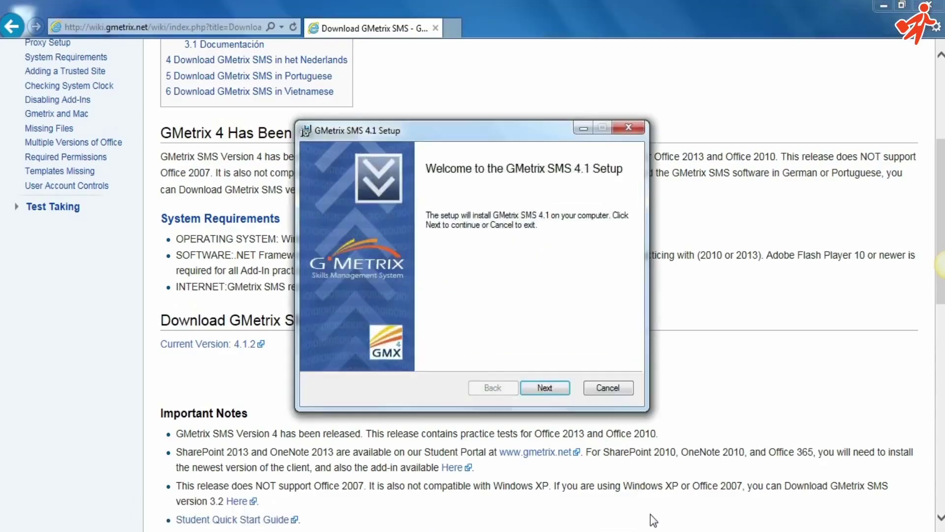
{"action": "left_click", "coordinate": [546, 386]}
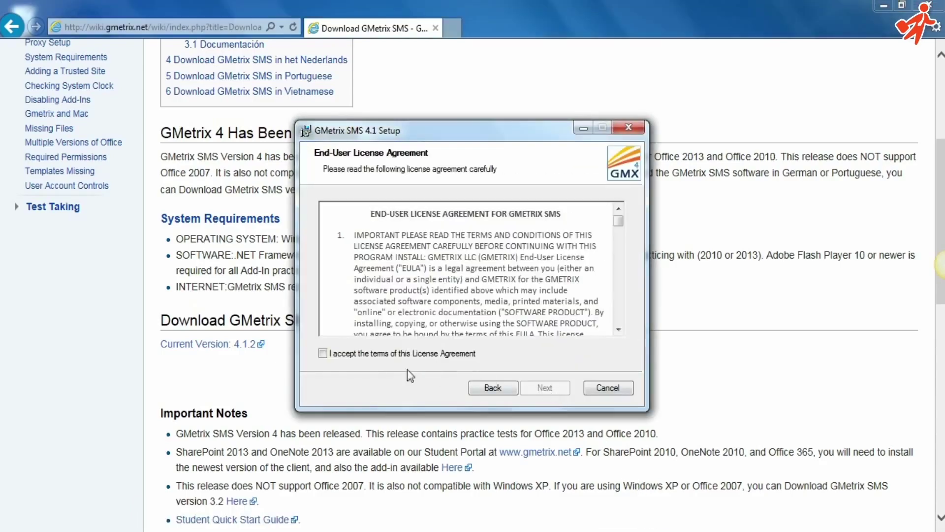
{"action": "left_click", "coordinate": [323, 353]}
{"action": "left_click", "coordinate": [532, 389]}
Install to the default folder, finish setup, and dismiss the start-application prompt
{"action": "left_click", "coordinate": [532, 389]}
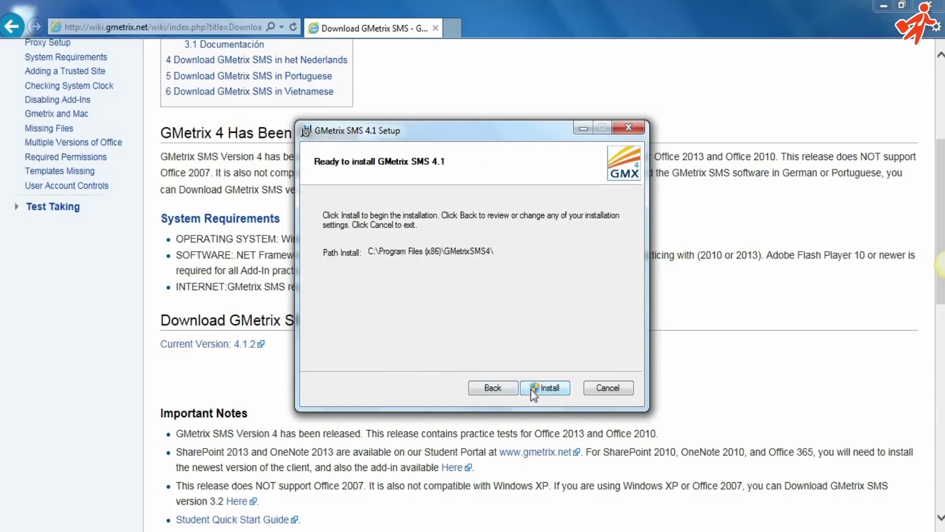
{"action": "left_click", "coordinate": [531, 389]}
{"action": "left_click", "coordinate": [543, 386]}
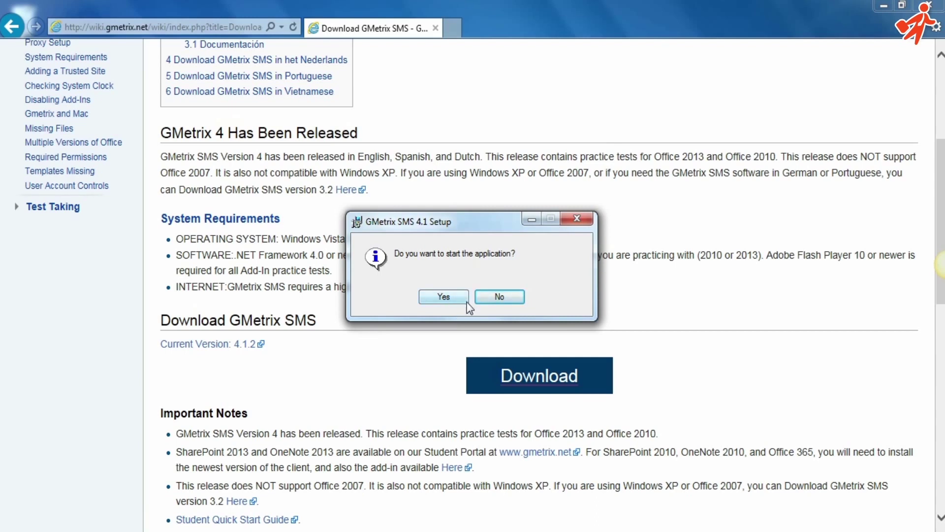
{"action": "left_click", "coordinate": [498, 297]}
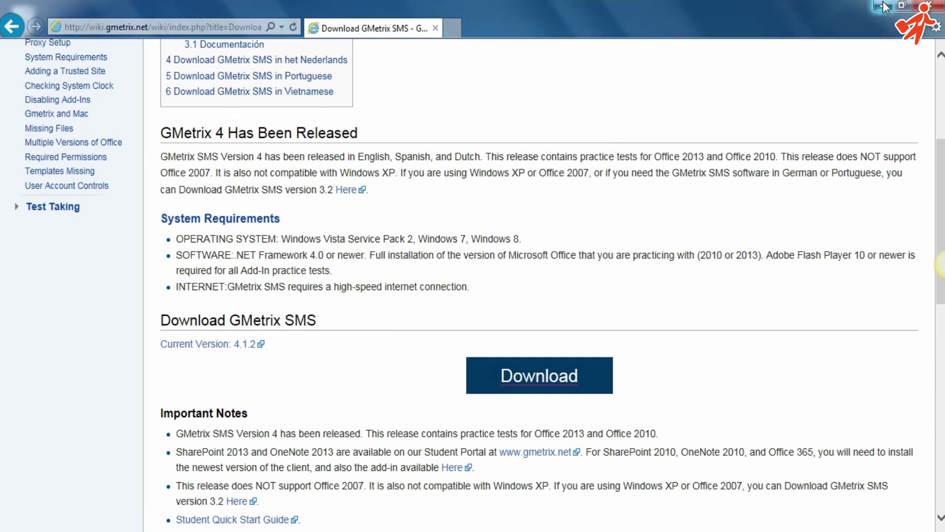
Launch the GMetrix SMS Client from the desktop, sign in with the account password, and activate the trial access code
{"action": "left_click", "coordinate": [885, 7]}
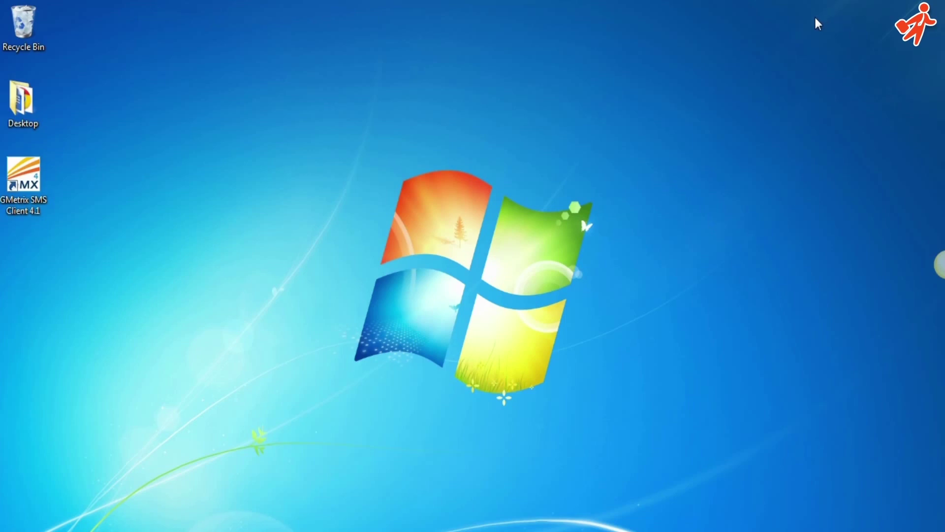
{"action": "double_click", "coordinate": [34, 189]}
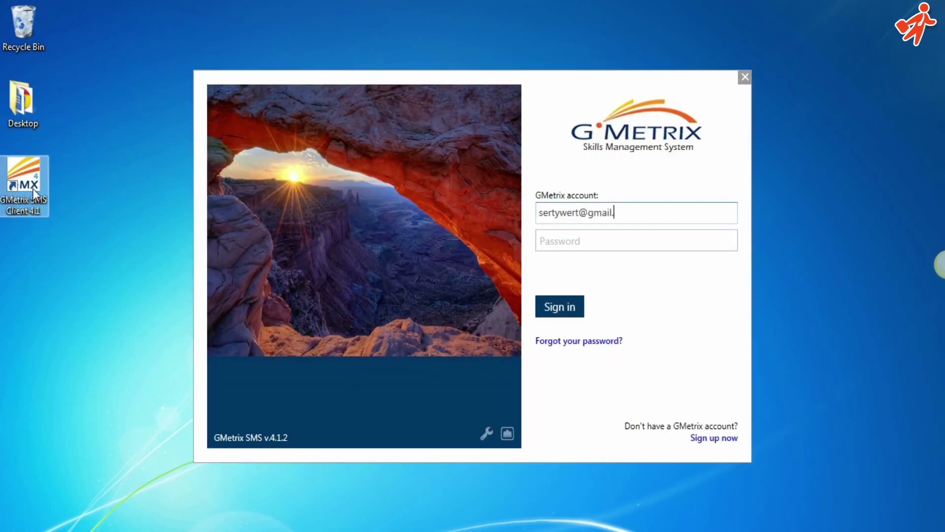
{"action": "type", "text": "*****"}
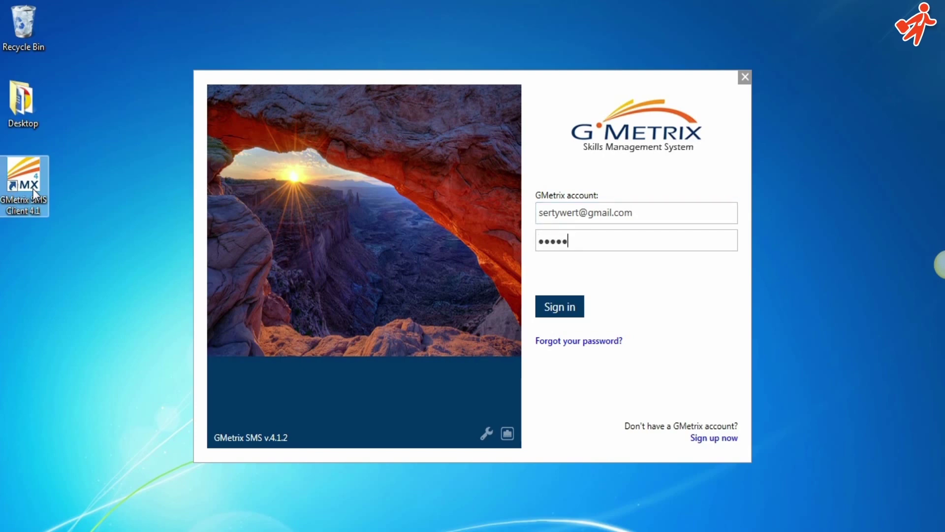
{"action": "left_click", "coordinate": [557, 307]}
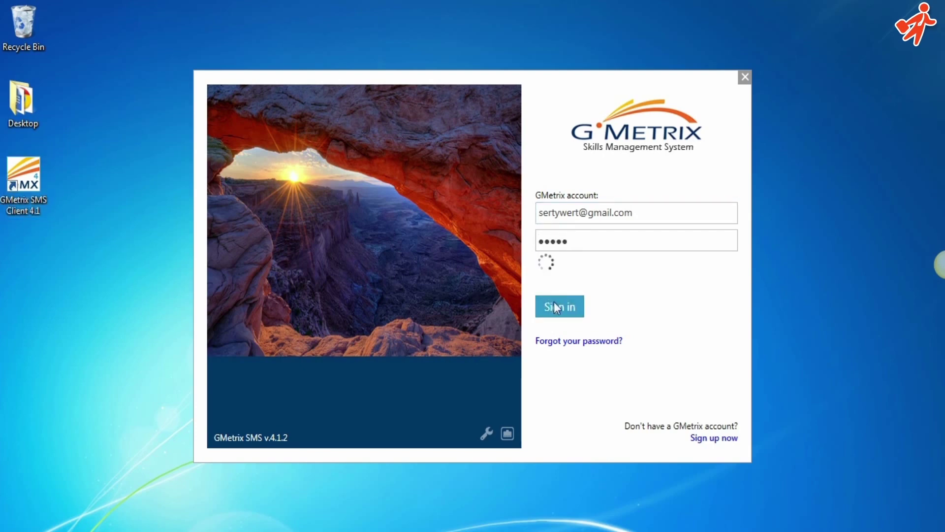
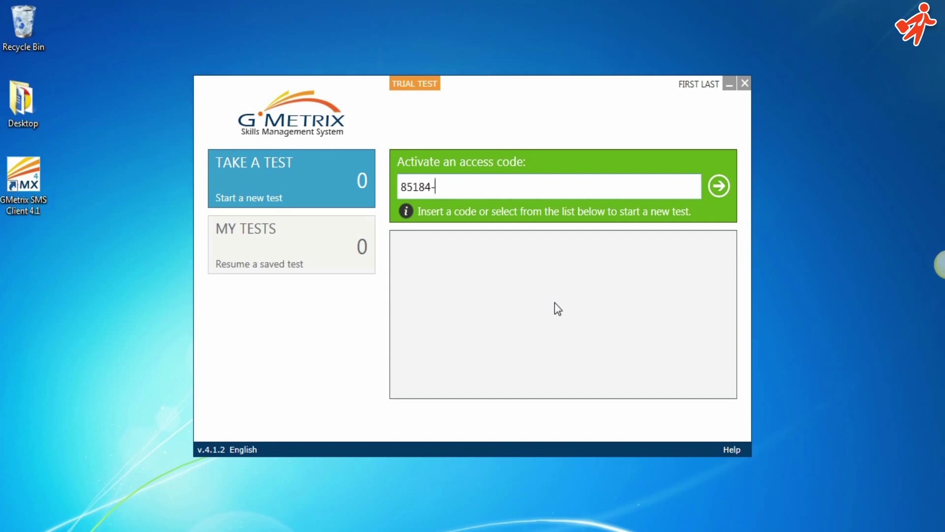
{"action": "left_click", "coordinate": [718, 186]}
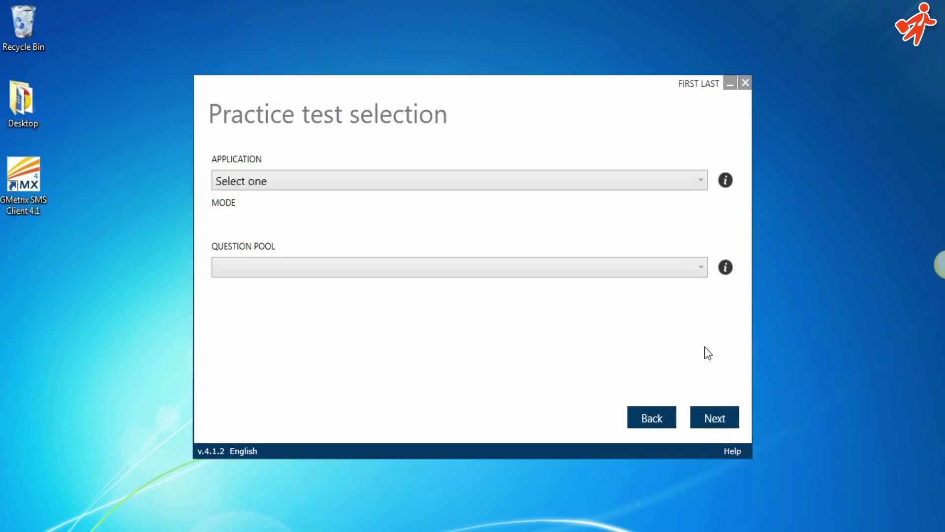
Select Multiple Application 2010, Training mode and the Full Length Test 1 - Word 2010 pool, then confirm
{"action": "left_click", "coordinate": [705, 190]}
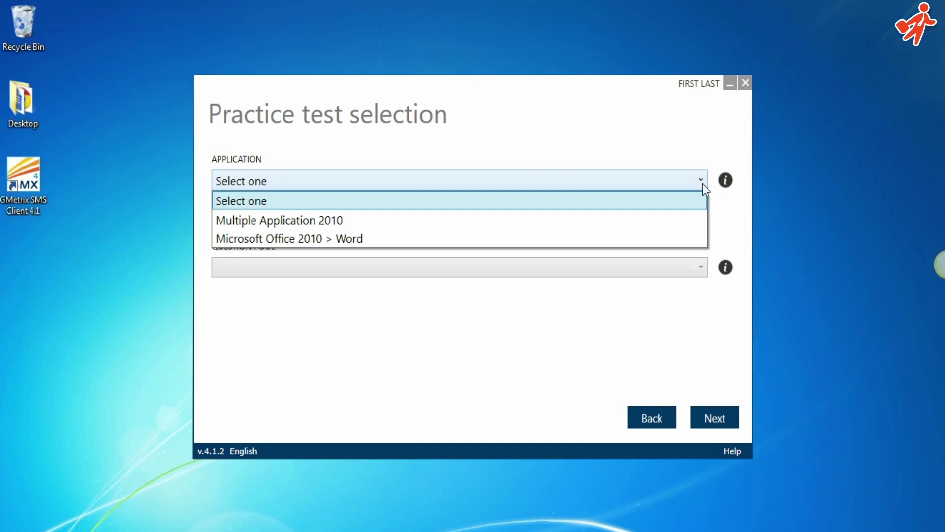
{"action": "left_click", "coordinate": [682, 221]}
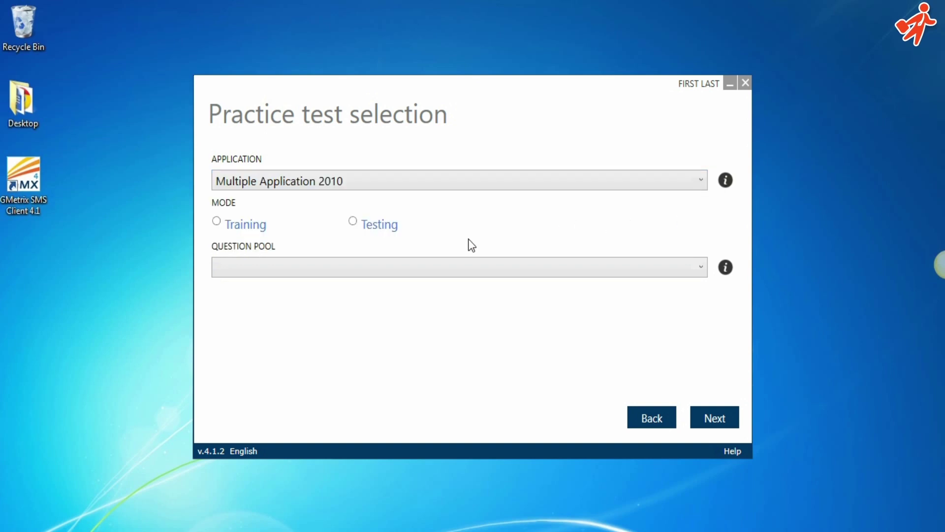
{"action": "left_click", "coordinate": [382, 228]}
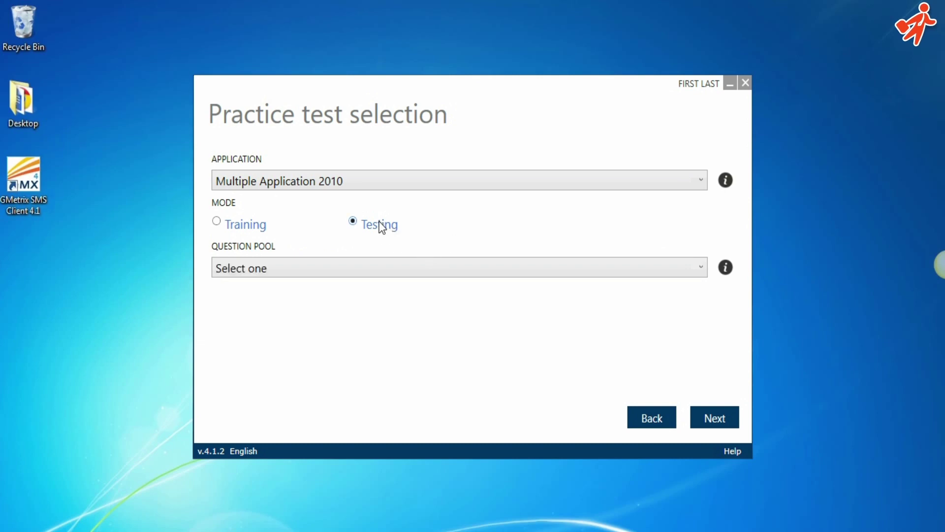
{"action": "left_click", "coordinate": [373, 271]}
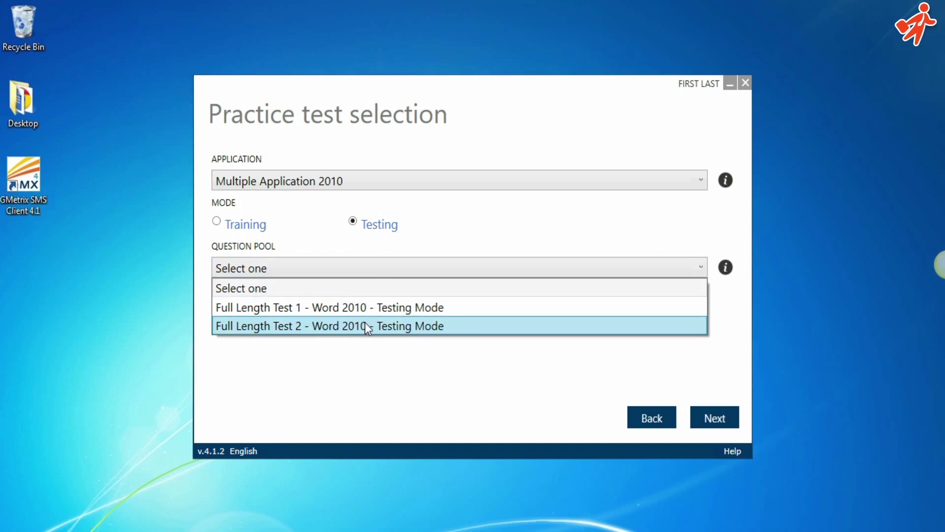
{"action": "left_click", "coordinate": [216, 224]}
{"action": "left_click", "coordinate": [217, 224]}
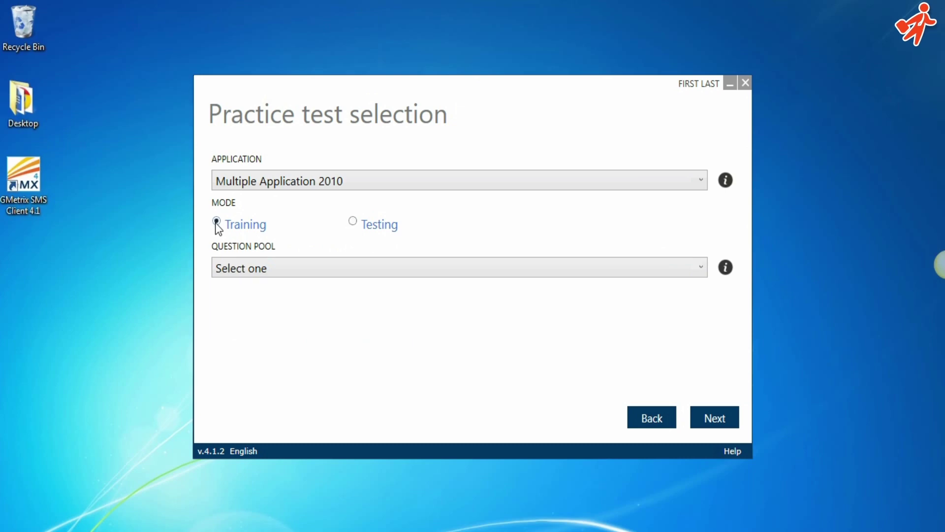
{"action": "left_click", "coordinate": [265, 269]}
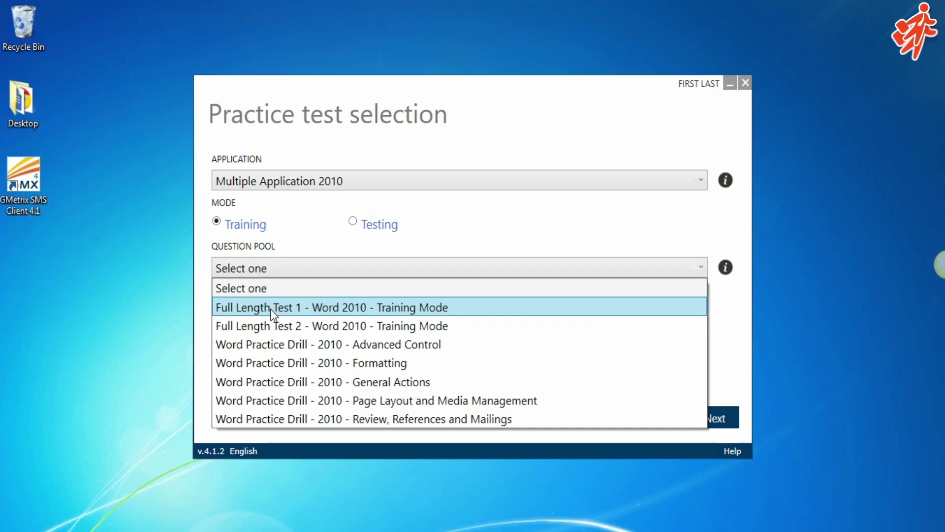
{"action": "left_click", "coordinate": [270, 309]}
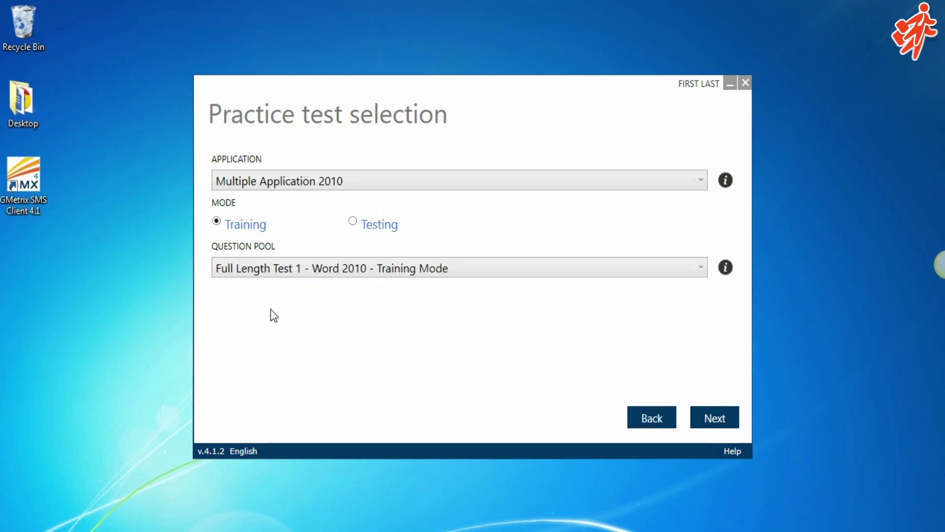
{"action": "left_click", "coordinate": [709, 419]}
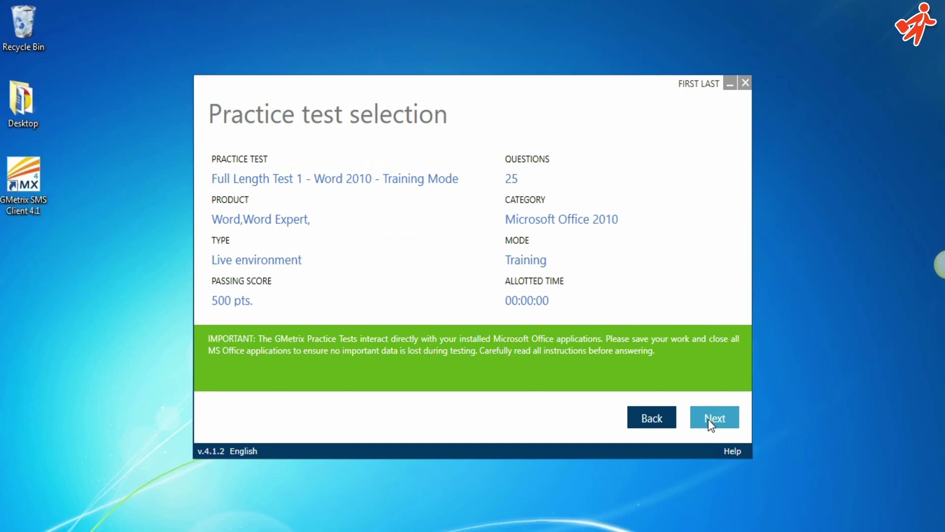
Read through the test details and instructions, then launch the practice test
{"action": "left_click", "coordinate": [709, 418]}
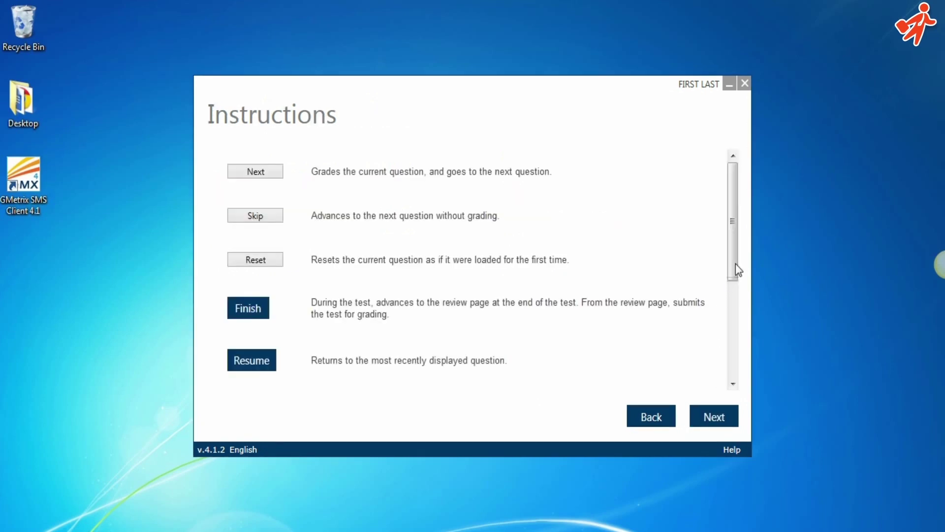
{"action": "left_click_drag", "start_coordinate": [735, 264], "coordinate": [728, 365]}
{"action": "left_click", "coordinate": [714, 413]}
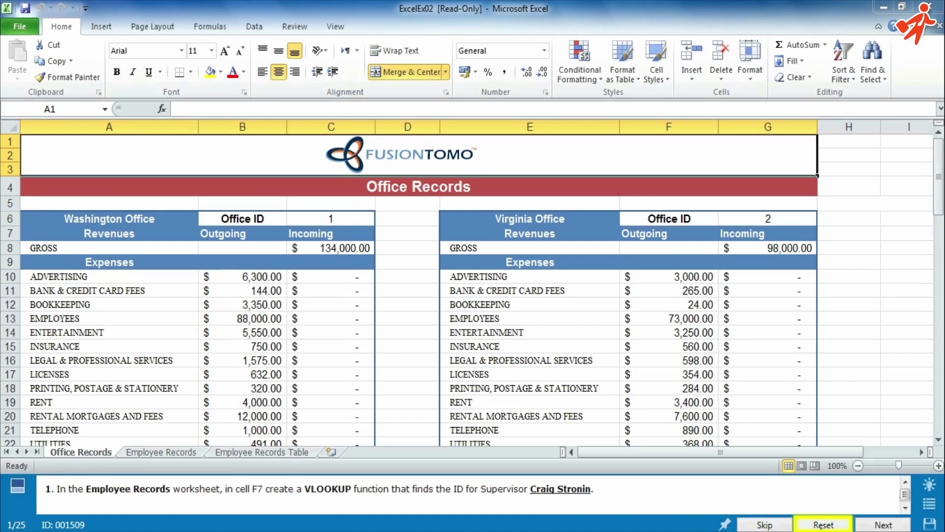
Enter =VLOOKUP(A16,A7:D39,3,FALSE) in F7 on Employee Records, returning 1001, and move on
{"action": "left_click", "coordinate": [876, 526]}
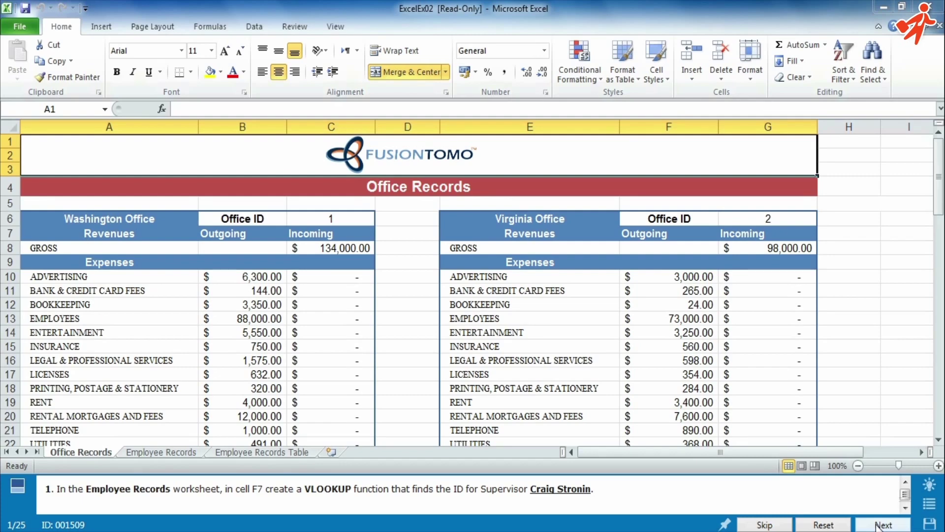
{"action": "left_click", "coordinate": [176, 453]}
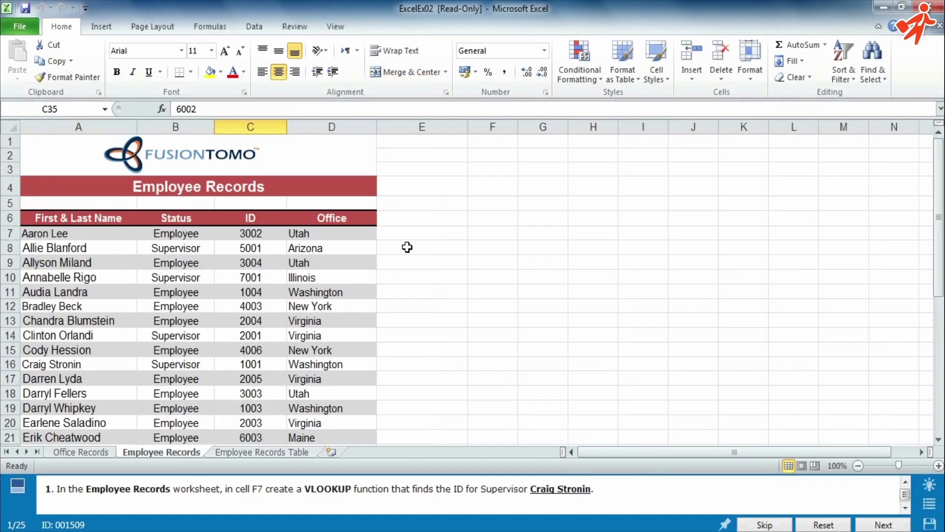
{"action": "left_click", "coordinate": [480, 232]}
{"action": "type", "text": "=vlookup("}
{"action": "left_click", "coordinate": [42, 364]}
{"action": "type", "text": ","}
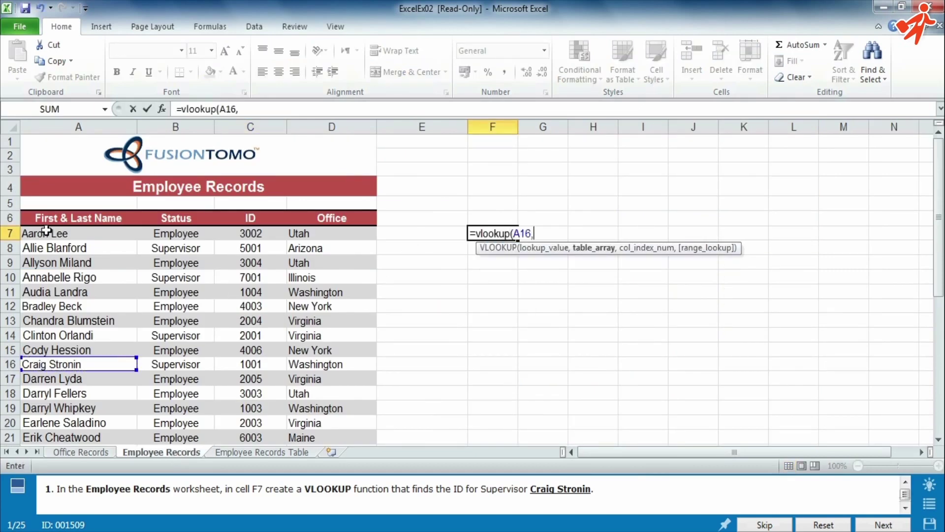
{"action": "left_click_drag", "start_coordinate": [46, 230], "coordinate": [325, 435]}
{"action": "type", "text": ",3,false)"}
{"action": "key", "text": "Return"}
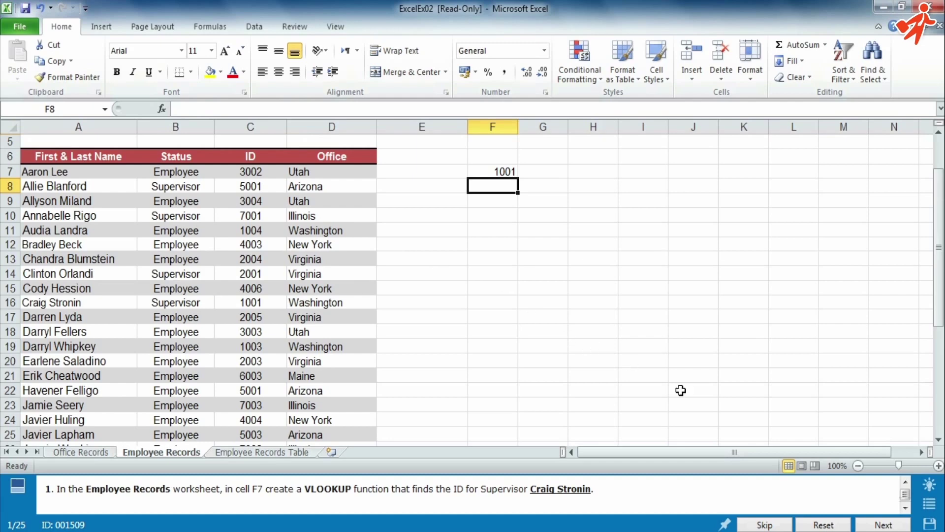
{"action": "left_click", "coordinate": [880, 525]}
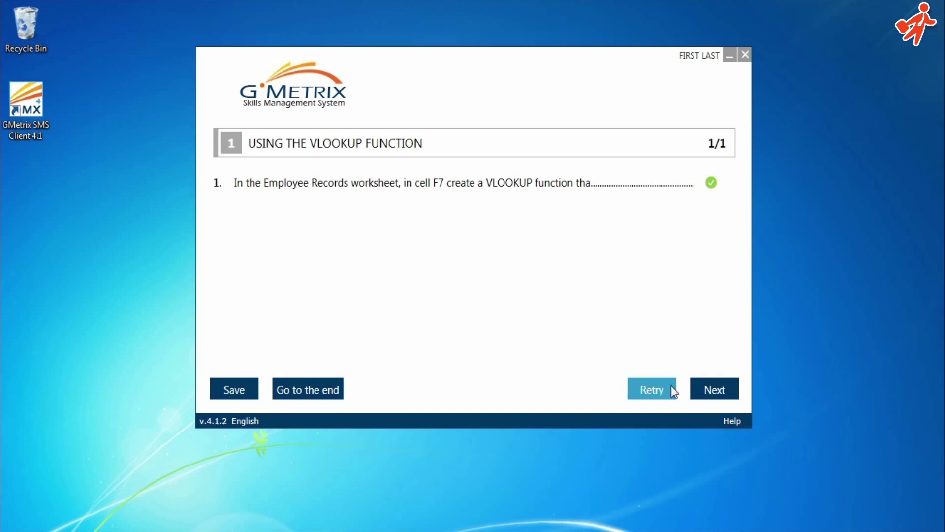
Continue from the section summary to question 2, the COUNTIF task
{"action": "left_click", "coordinate": [708, 386]}
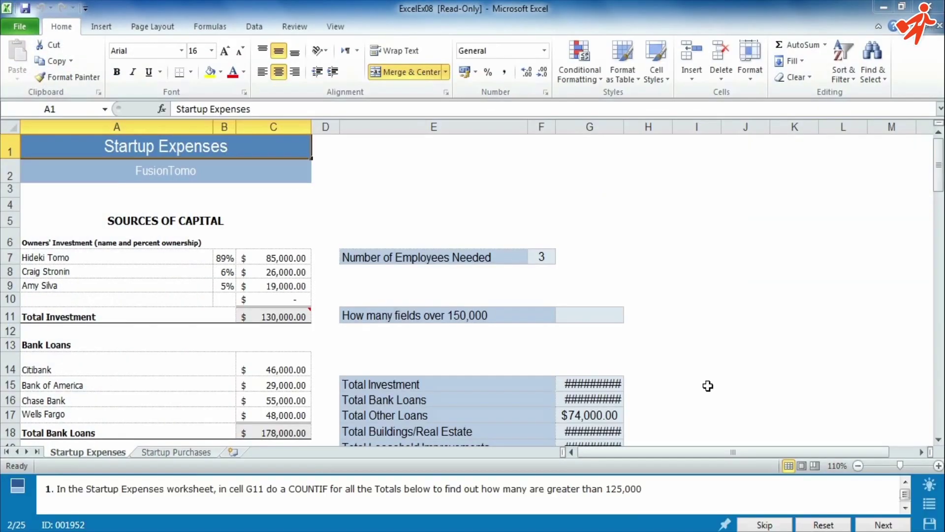
Glance at the Help and Question list panels, then end the exam to reach the question overview
{"action": "left_click", "coordinate": [929, 489]}
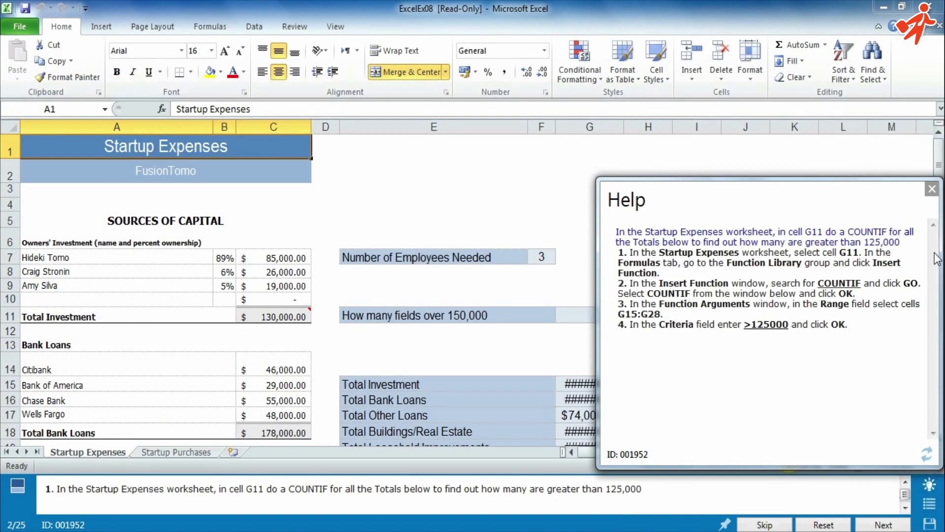
{"action": "left_click", "coordinate": [931, 189]}
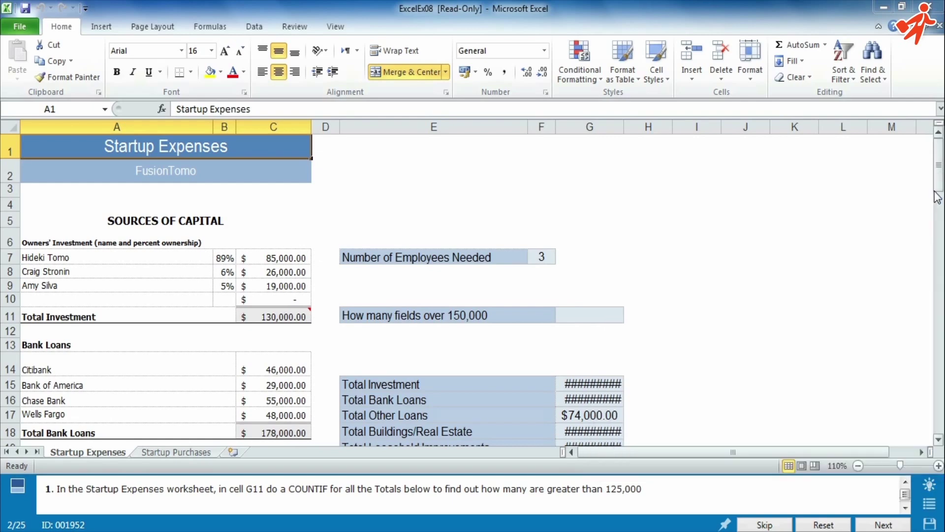
{"action": "left_click", "coordinate": [929, 504]}
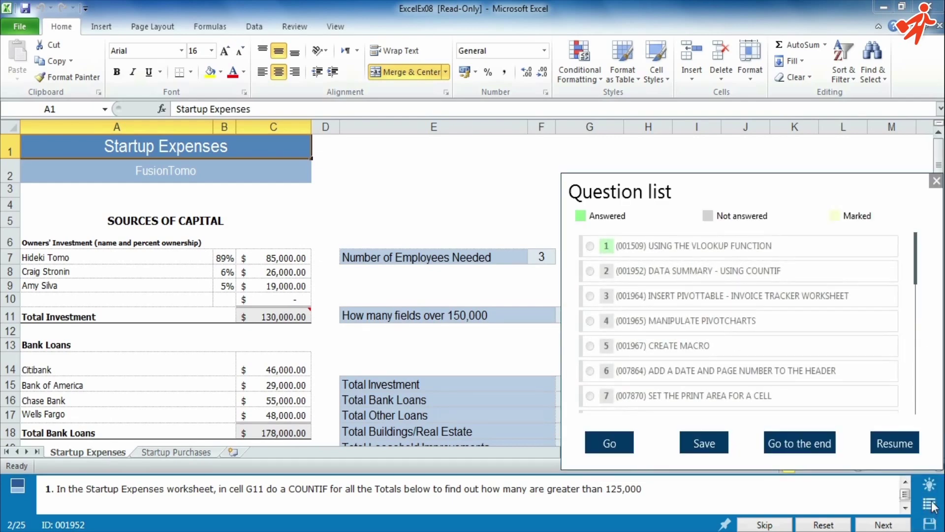
{"action": "left_click", "coordinate": [936, 181]}
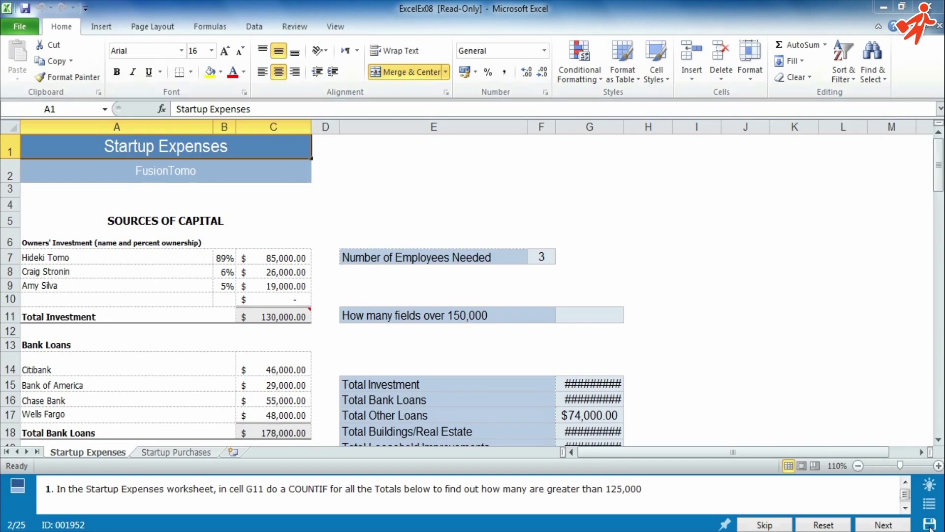
{"action": "left_click", "coordinate": [930, 525]}
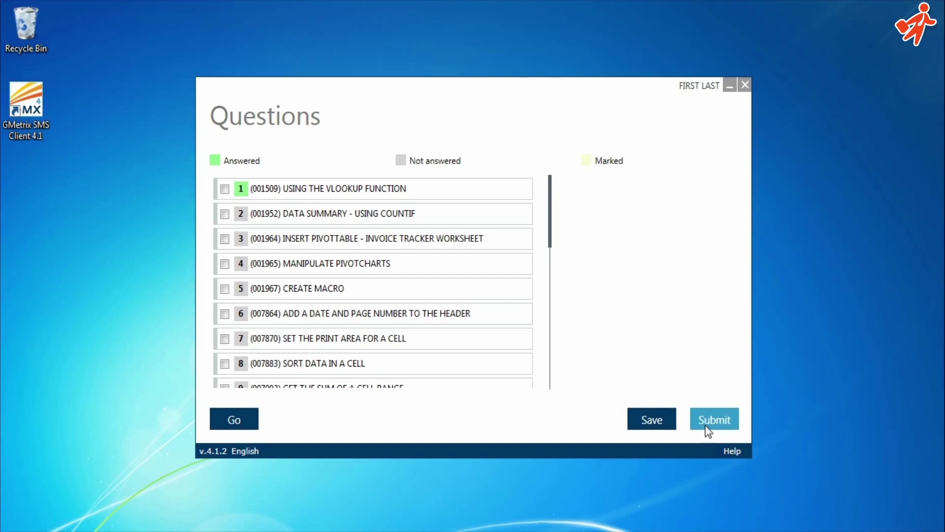
Submit the test, see the 37-point result, and scroll through the question review before closing it
{"action": "left_click", "coordinate": [707, 427]}
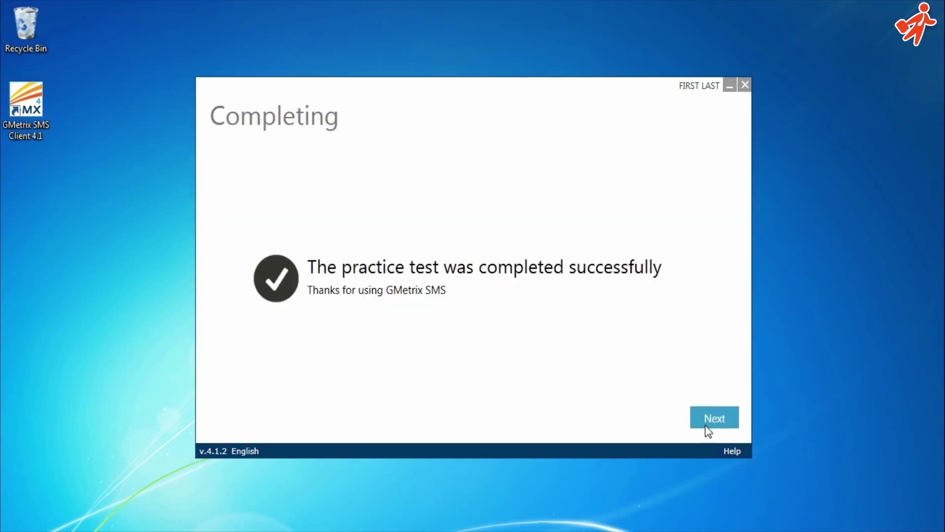
{"action": "left_click", "coordinate": [709, 432]}
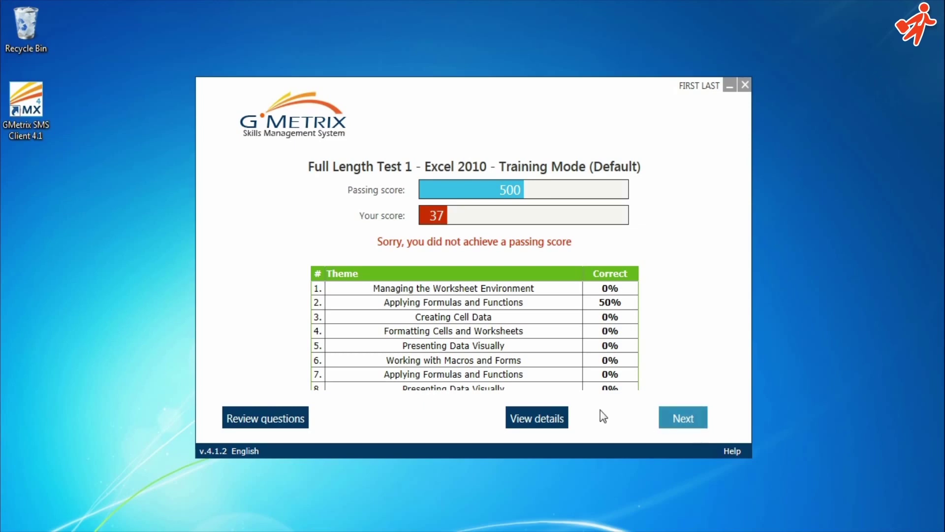
{"action": "left_click", "coordinate": [287, 418]}
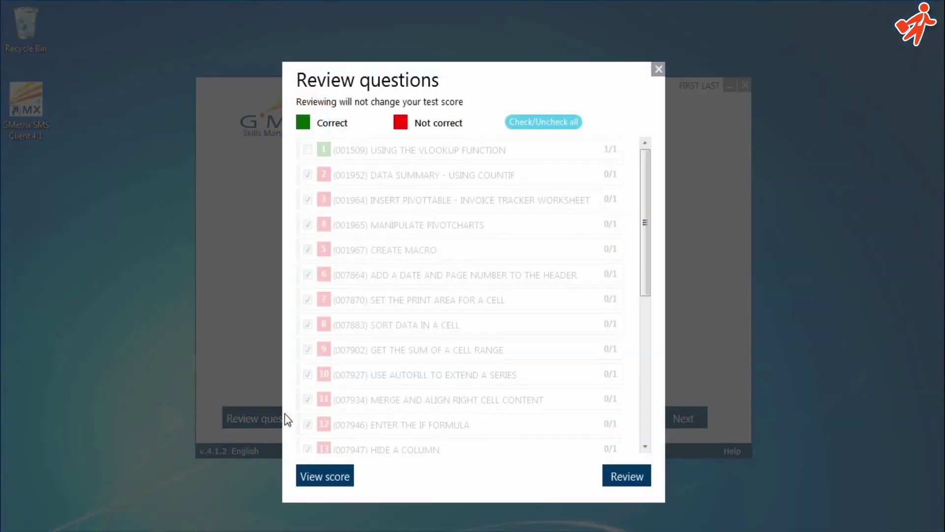
{"action": "scroll", "coordinate": [637, 271], "scroll_direction": "down", "scroll_amount": 1}
{"action": "scroll", "coordinate": [637, 271], "scroll_direction": "down", "scroll_amount": 3}
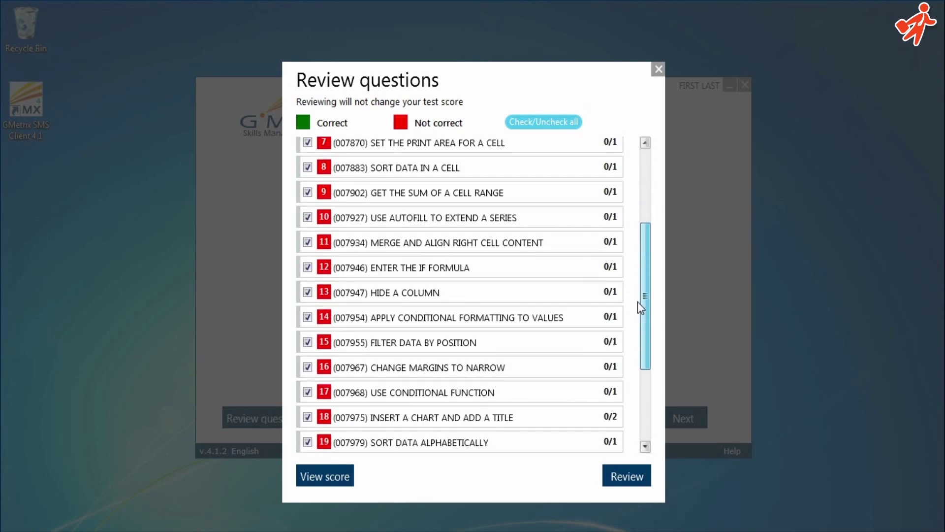
{"action": "scroll", "coordinate": [637, 301], "scroll_direction": "up", "scroll_amount": 4}
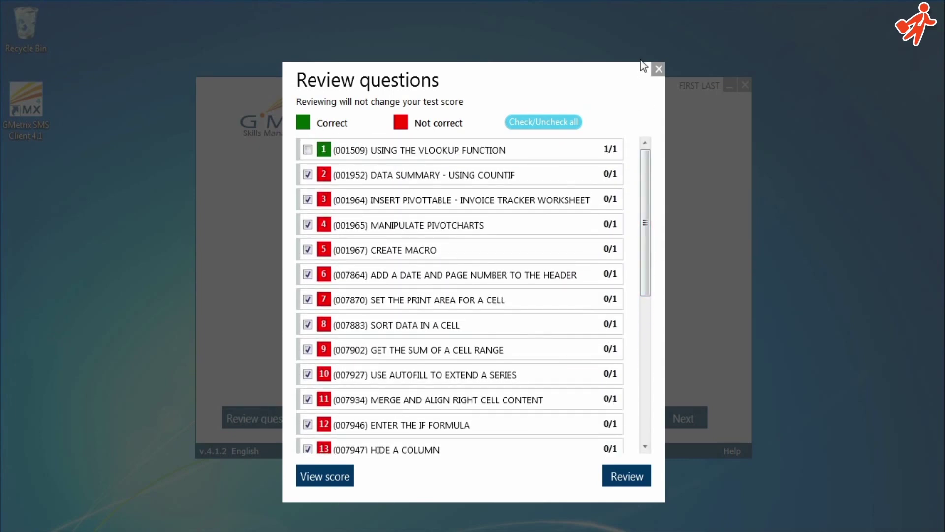
{"action": "left_click", "coordinate": [658, 70]}
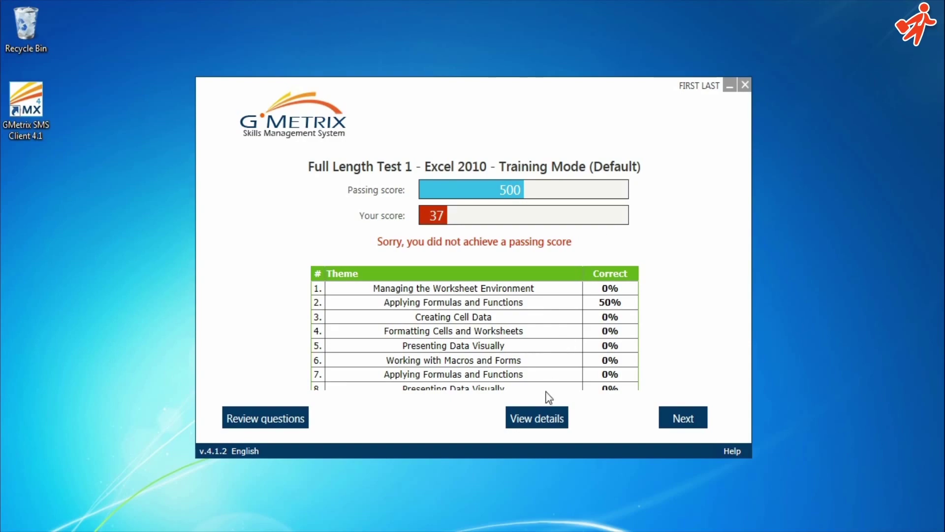
Open the online result report and scroll through the per-objective skill tables and back to the top
{"action": "left_click", "coordinate": [543, 420]}
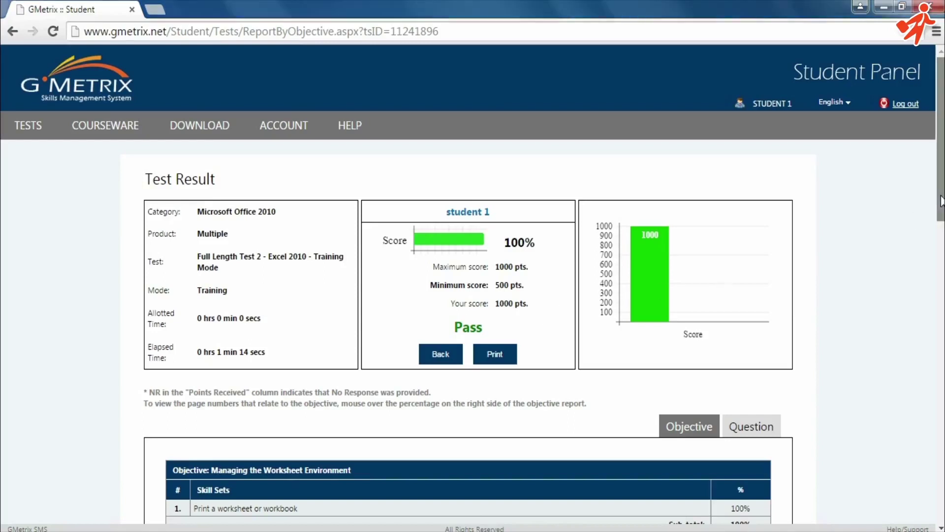
{"action": "scroll", "coordinate": [940, 201], "scroll_direction": "down", "scroll_amount": 1}
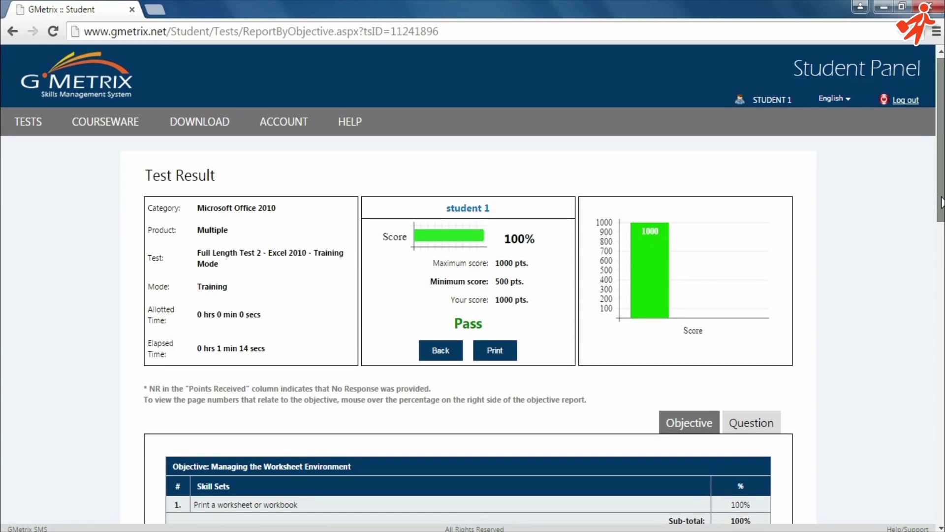
{"action": "left_click_drag", "start_coordinate": [941, 201], "coordinate": [942, 397]}
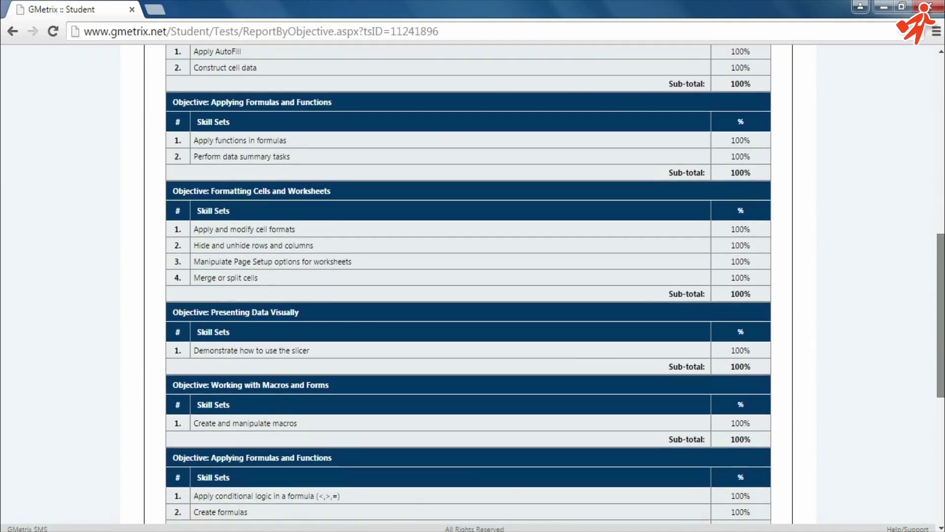
{"action": "scroll", "coordinate": [468, 286], "scroll_direction": "up", "scroll_amount": 6}
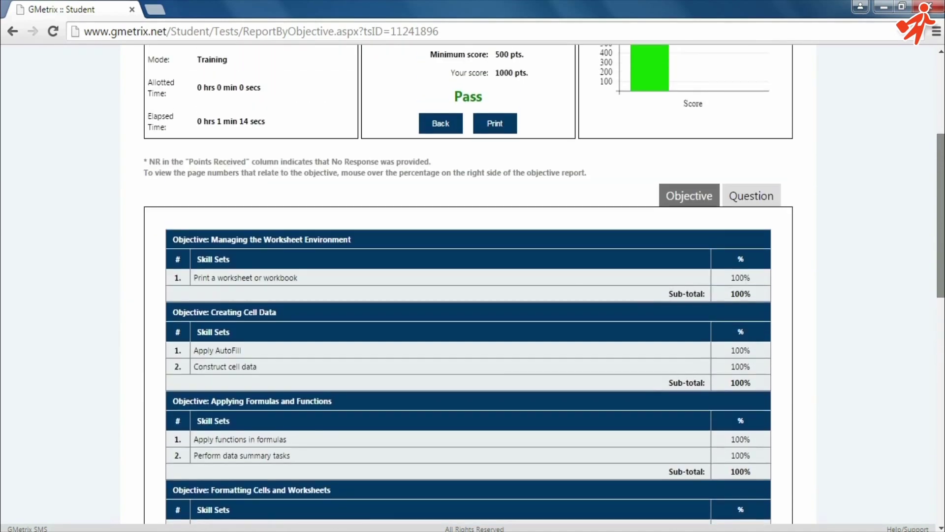
{"action": "scroll", "coordinate": [467, 286], "scroll_direction": "up", "scroll_amount": 5}
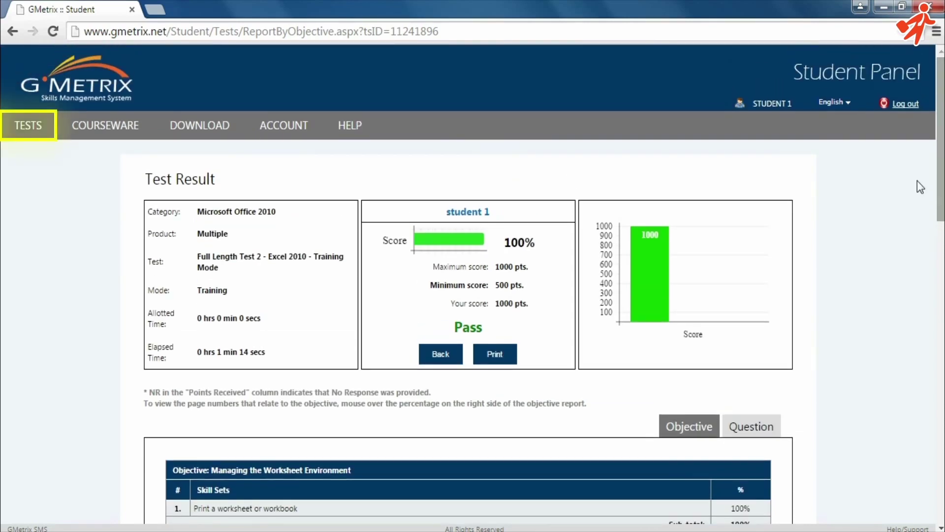
View Completed tests (Full Length Test 2 at 100%, Test 1 at 96%), then go to My Account
{"action": "left_click", "coordinate": [21, 126]}
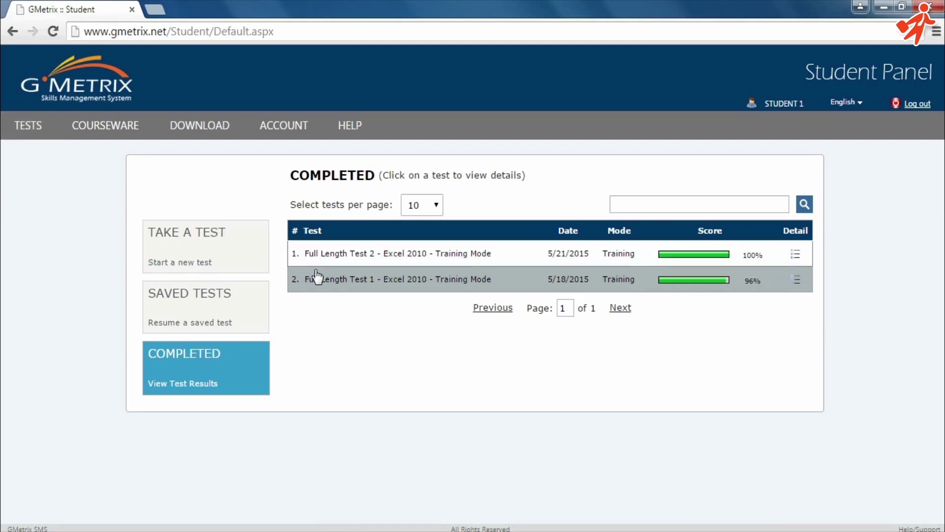
{"action": "left_click", "coordinate": [281, 129]}
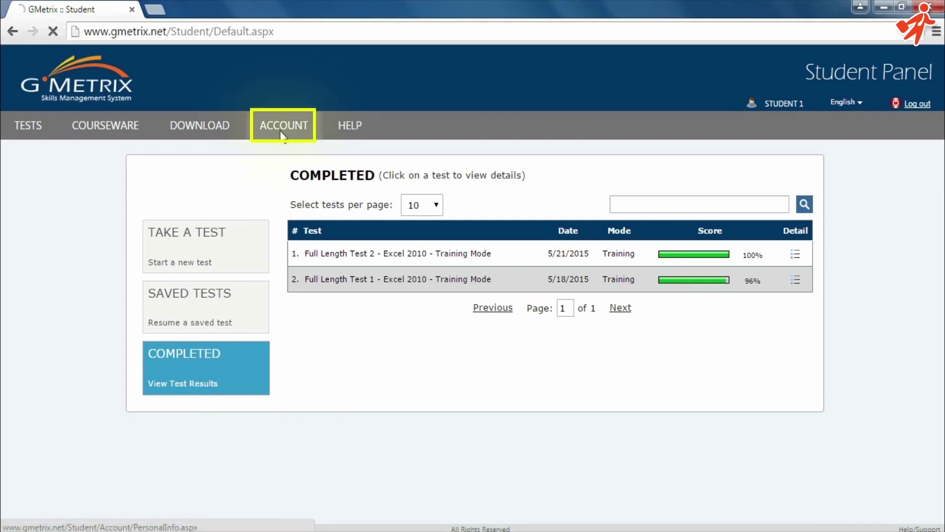